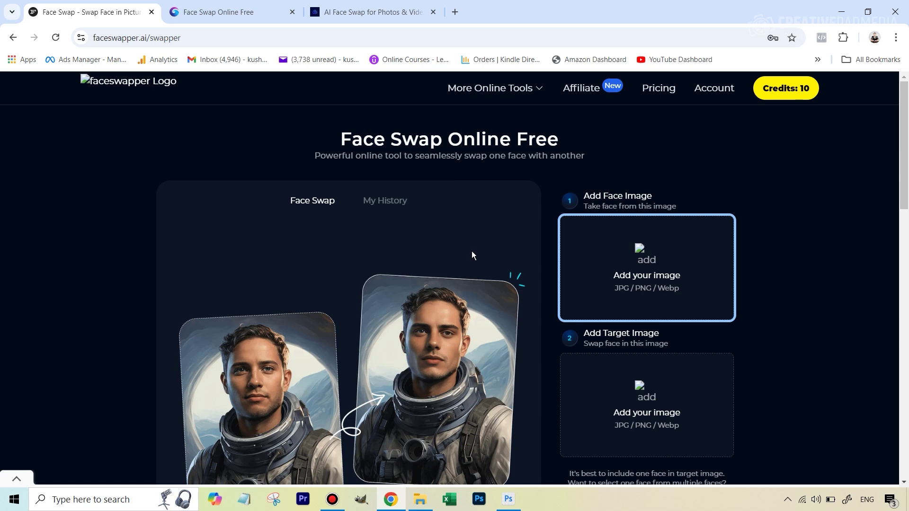
Look over Remaker's face swap page, then move on to AKOOL's face swap page.
mouse_move(500, 93)
click(212, 12)
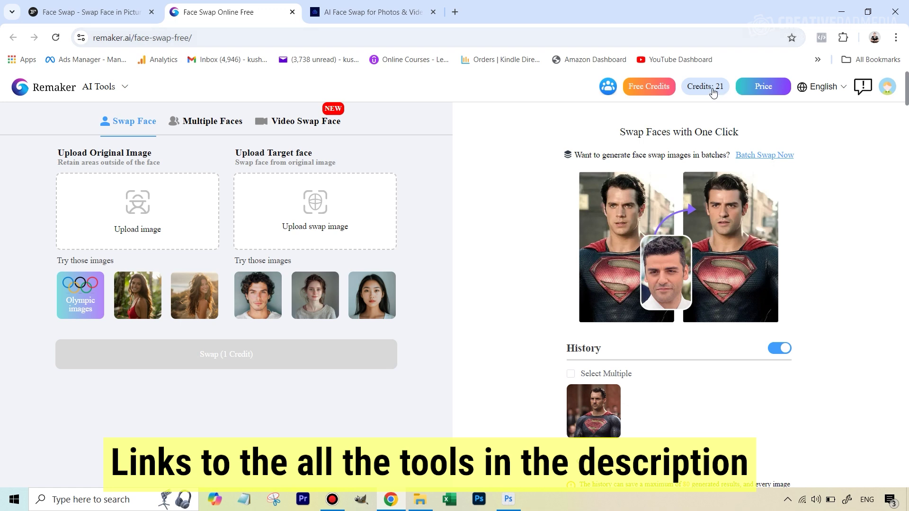
click(360, 13)
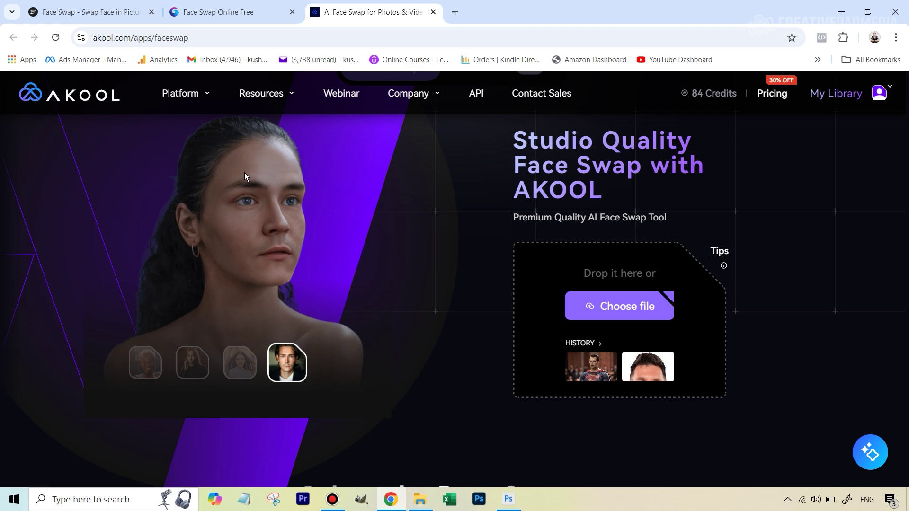
Check the details of the portrait and superman images in the fs folder.
click(420, 499)
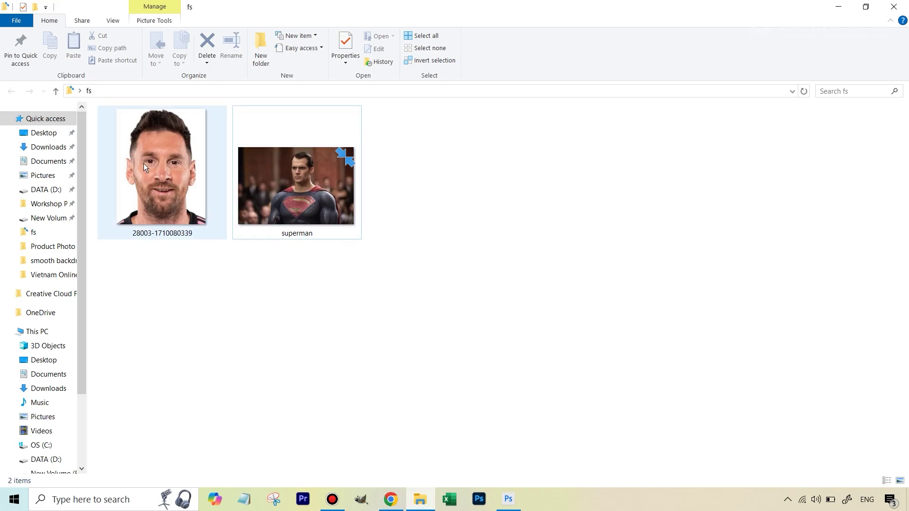
click(255, 156)
click(160, 170)
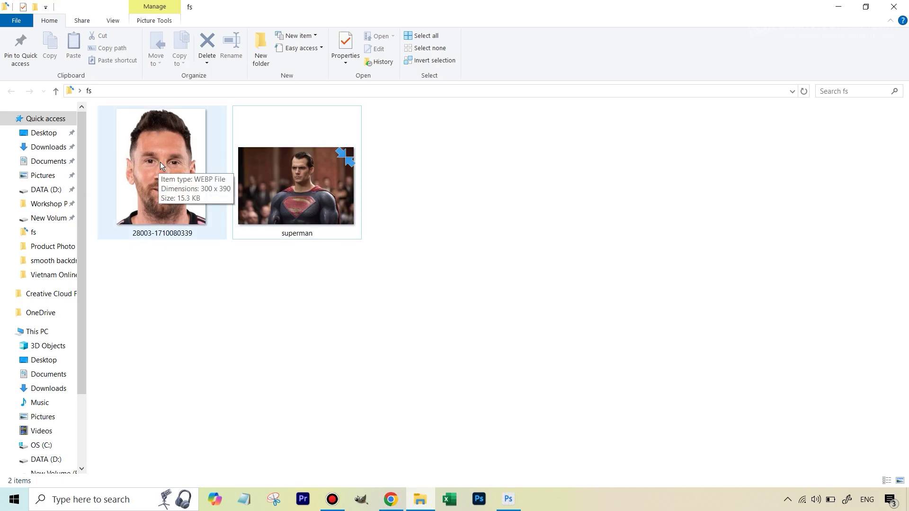
click(284, 199)
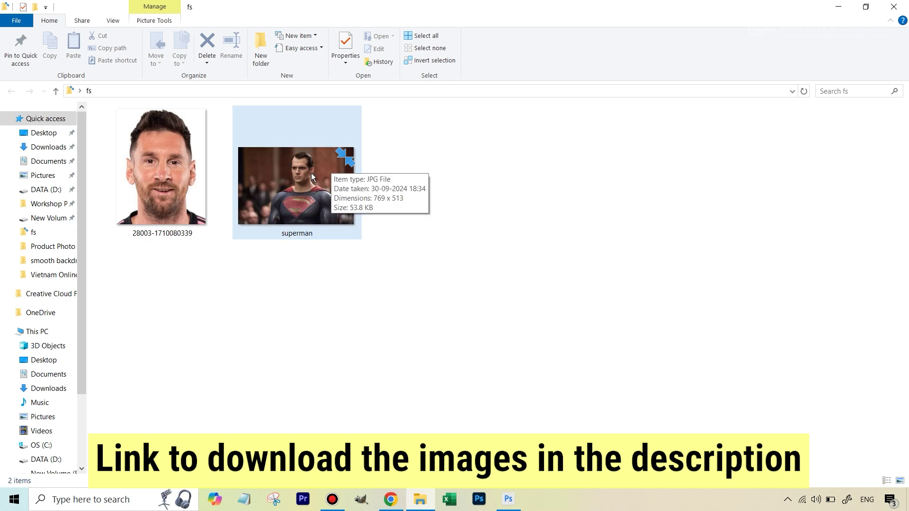
Go to the Faceswapper.ai page, glance at Photoshop, and return to the browser.
click(391, 499)
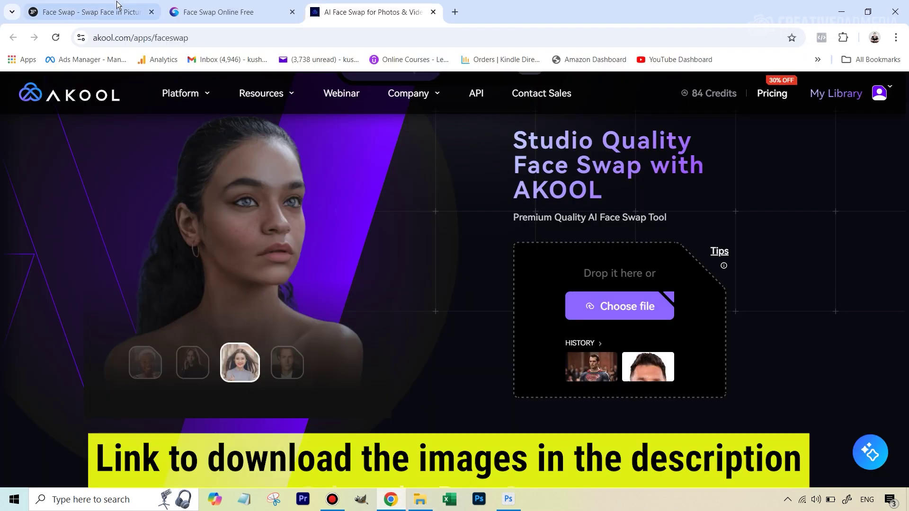
click(104, 9)
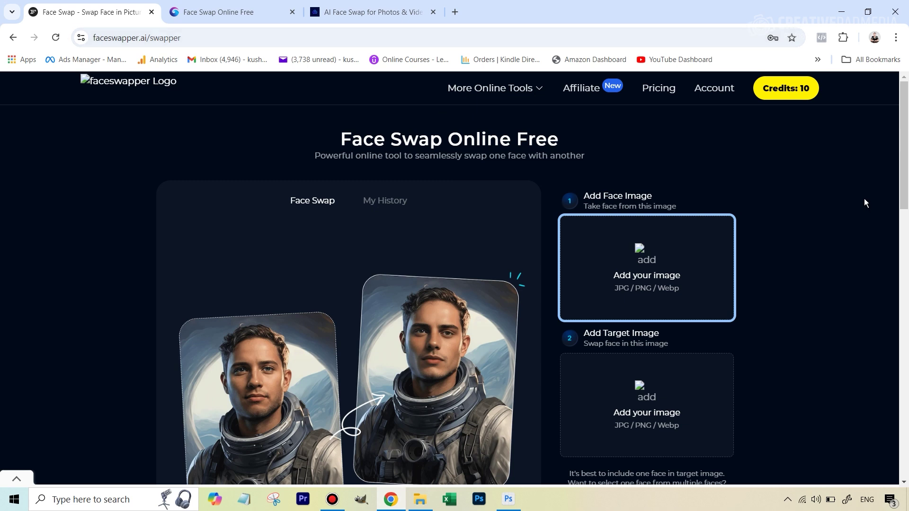
click(508, 502)
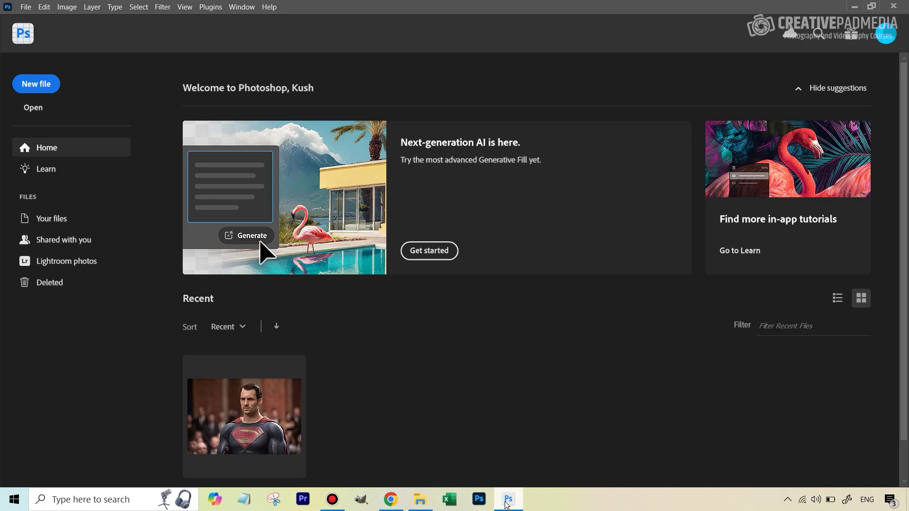
click(391, 501)
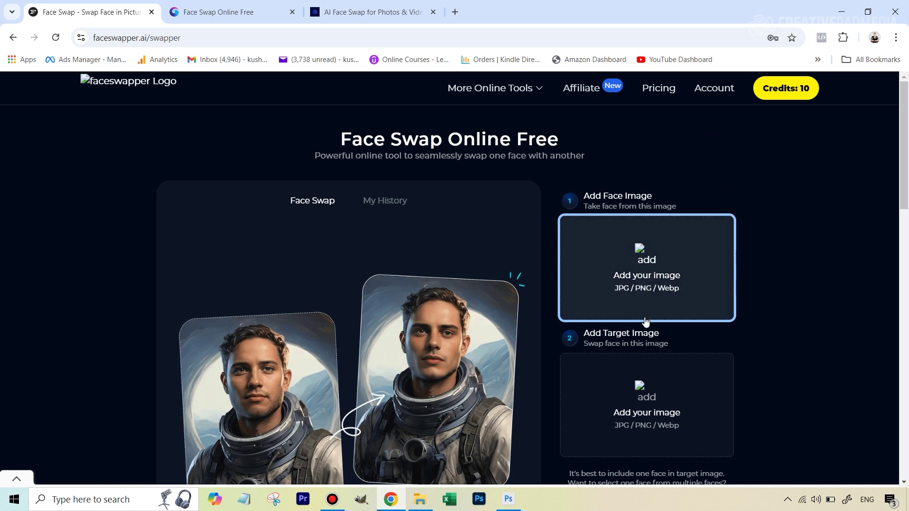
Load the portrait as face image and superman as target, then start face swapping.
click(649, 268)
double_click(186, 80)
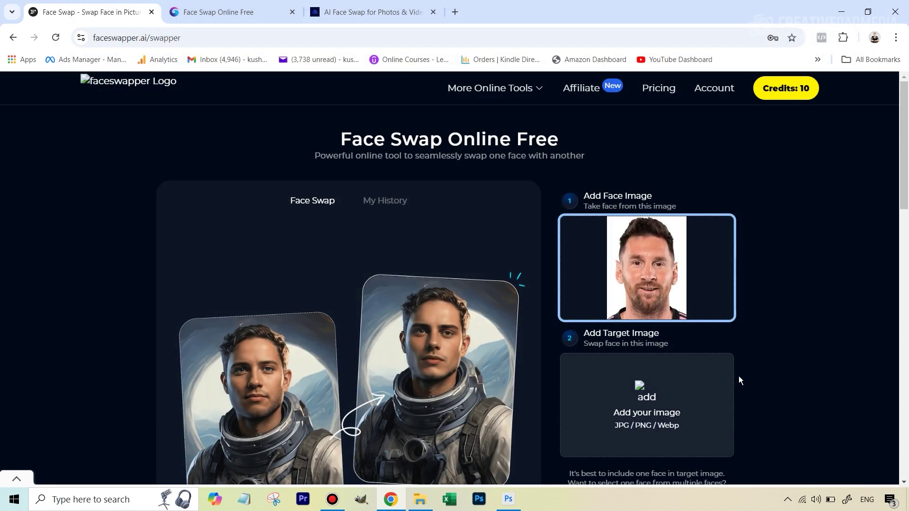
click(649, 403)
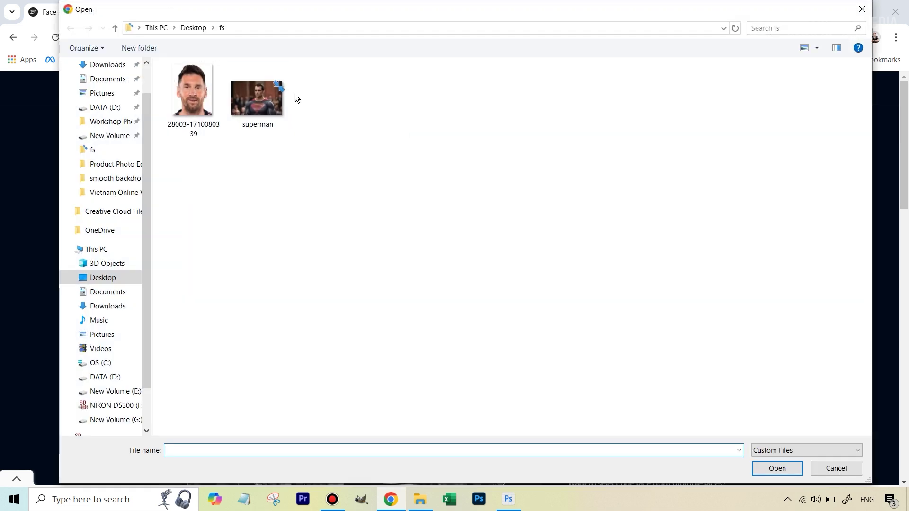
double_click(258, 111)
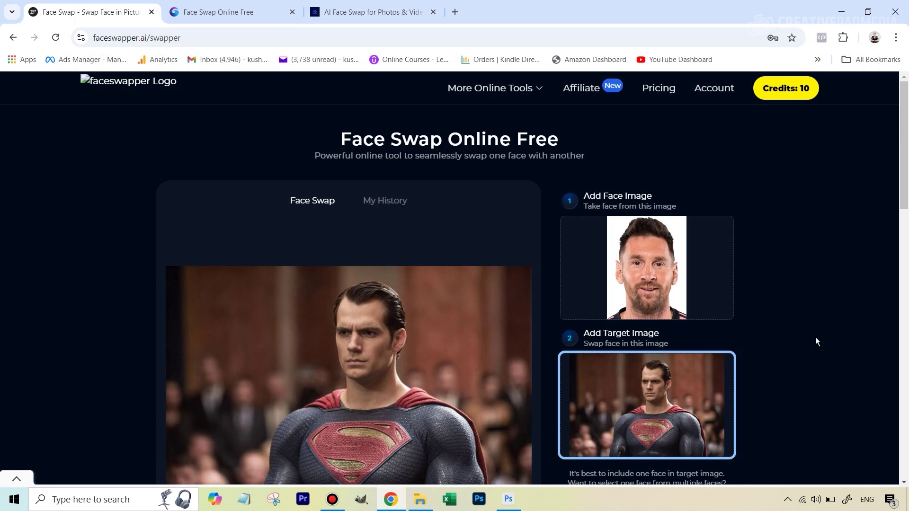
scroll(834, 337, down, 3)
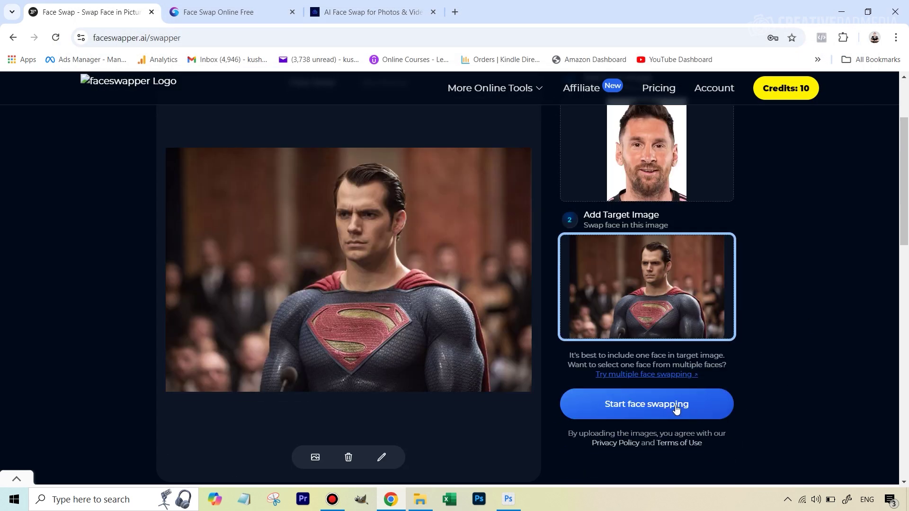
click(676, 409)
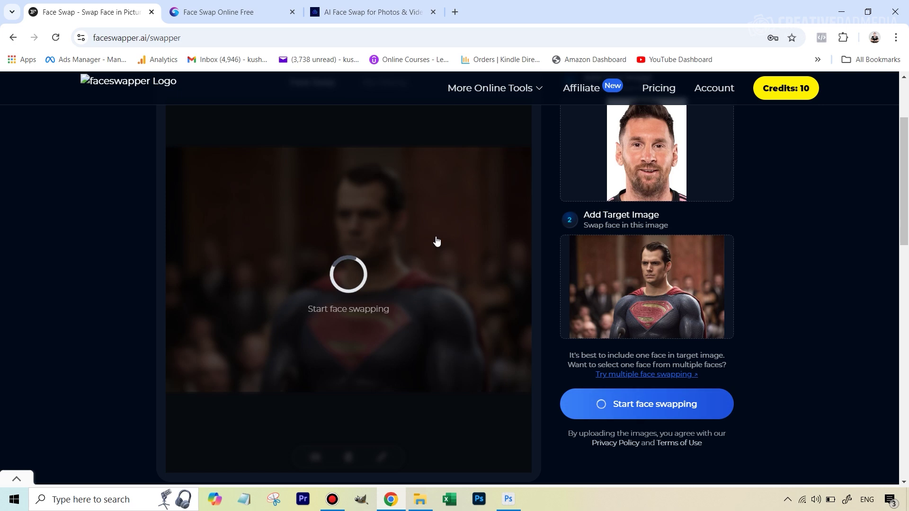
In Remaker, set superman as original image and the portrait as target face, then run the 1-credit swap.
click(214, 12)
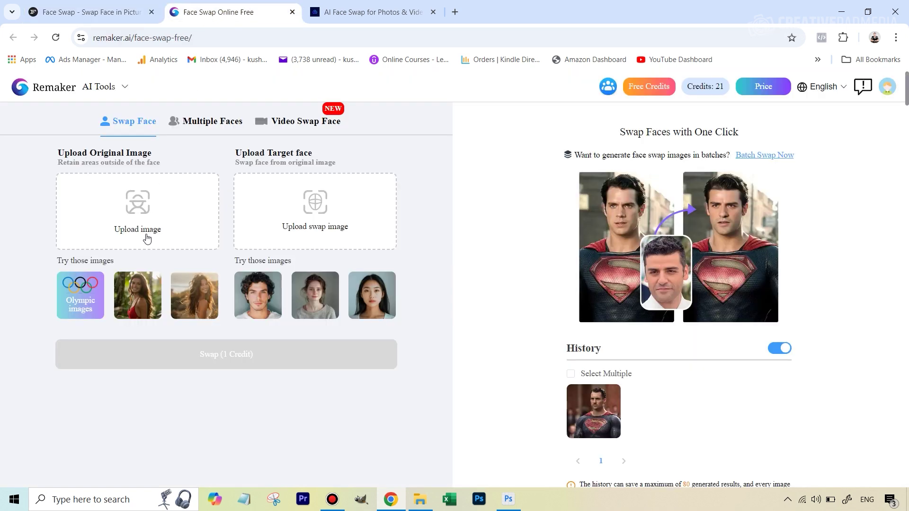
click(137, 192)
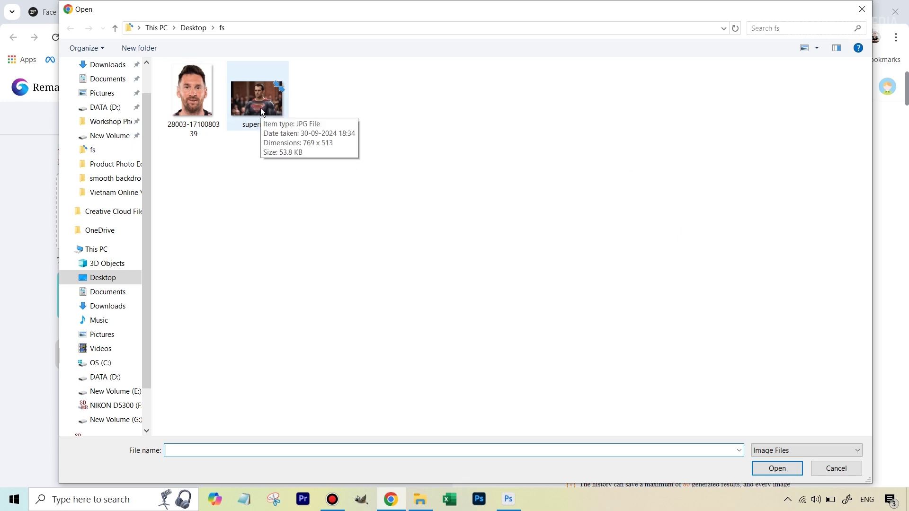
double_click(261, 109)
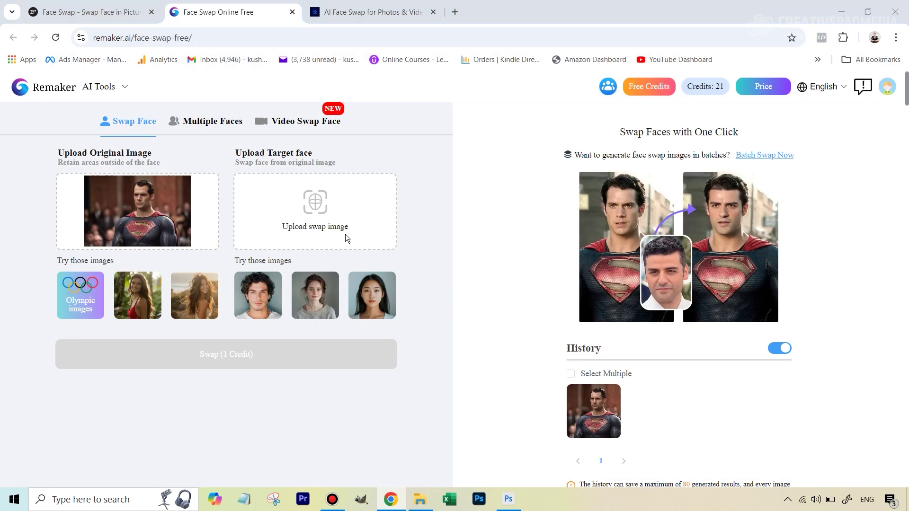
click(346, 234)
click(203, 97)
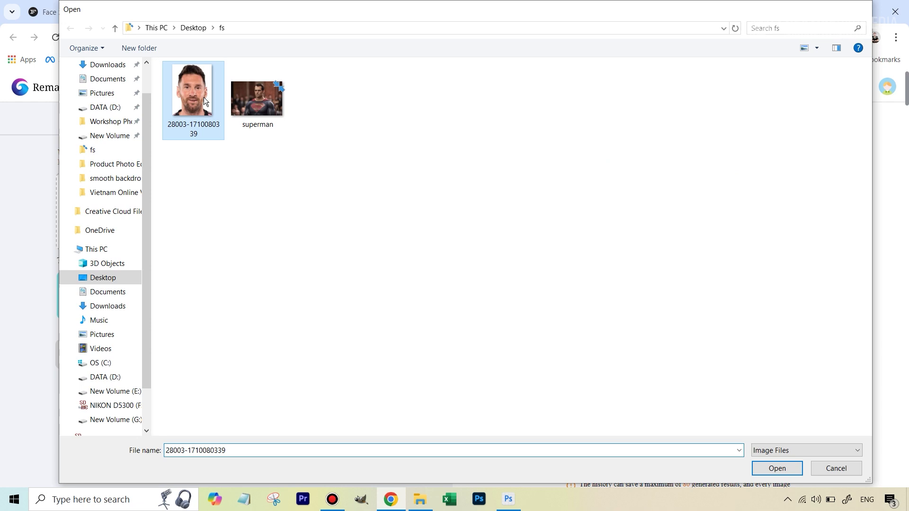
double_click(204, 97)
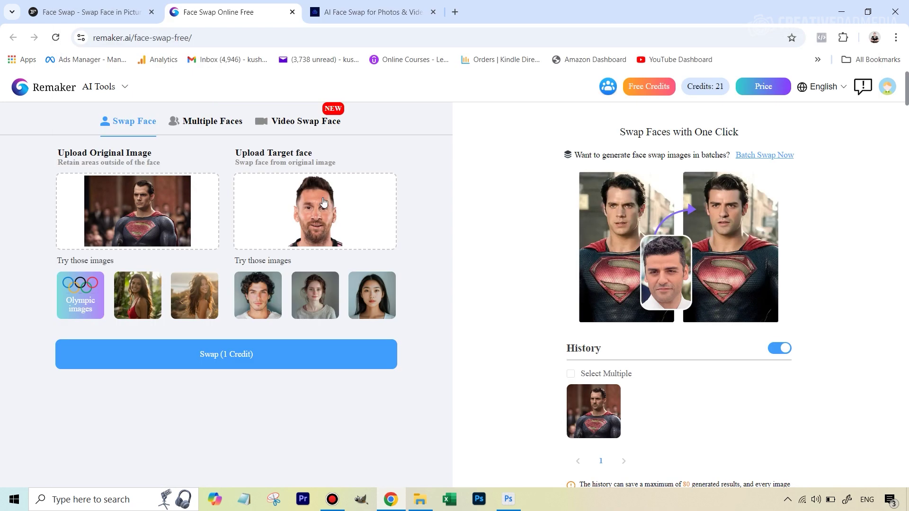
click(228, 361)
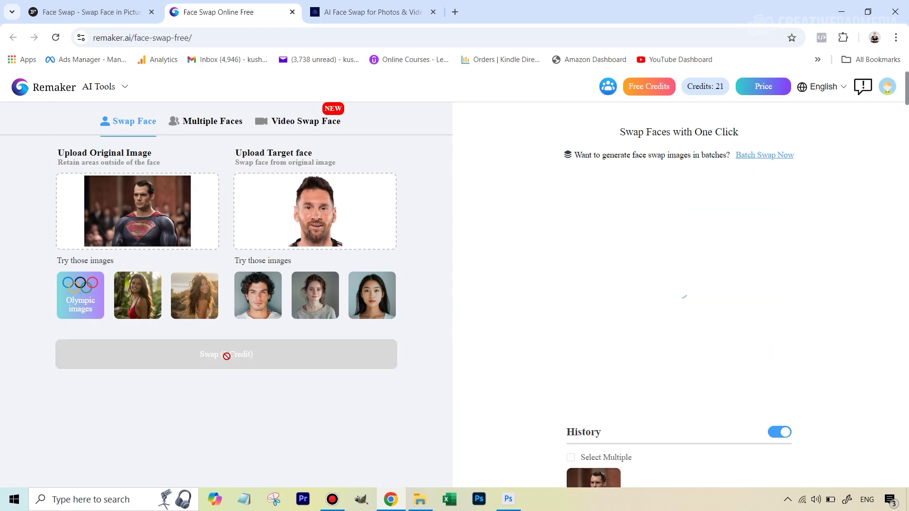
click(397, 17)
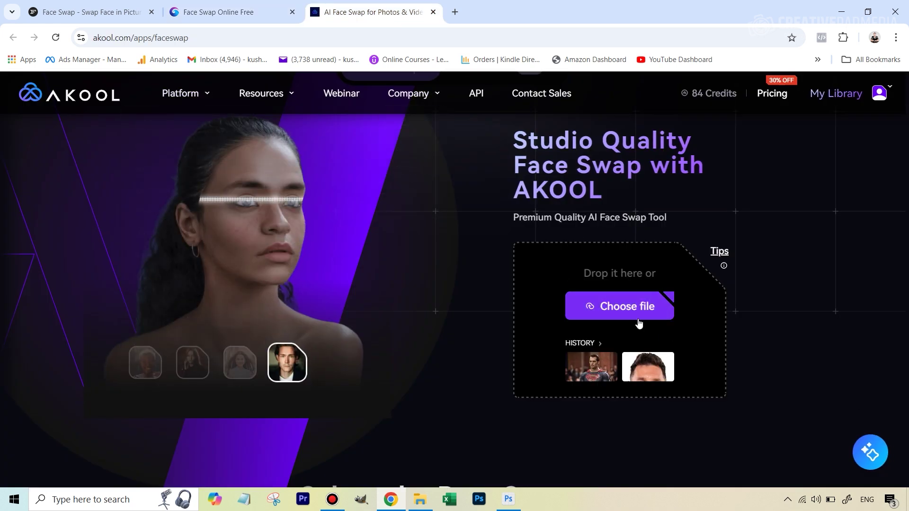
Upload the superman photo to AKOOL so its three faces are detected.
click(615, 312)
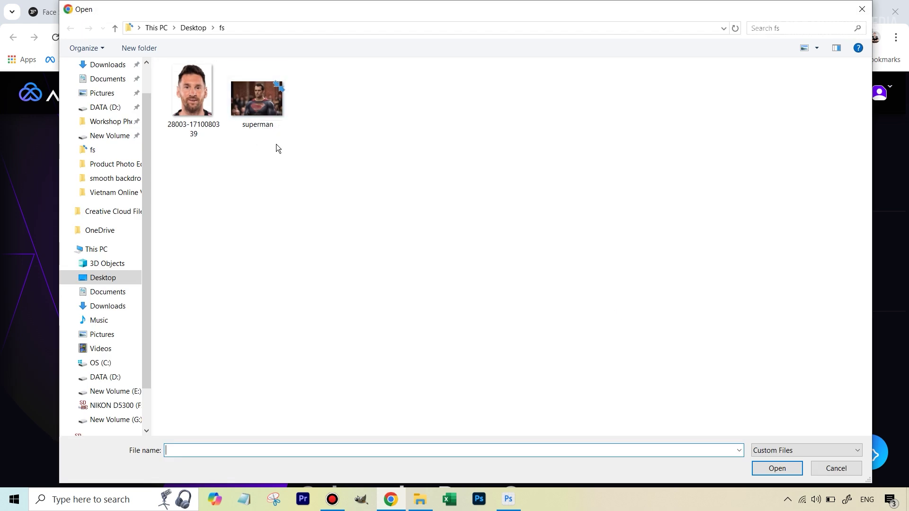
double_click(265, 110)
scroll(745, 348, down, 7)
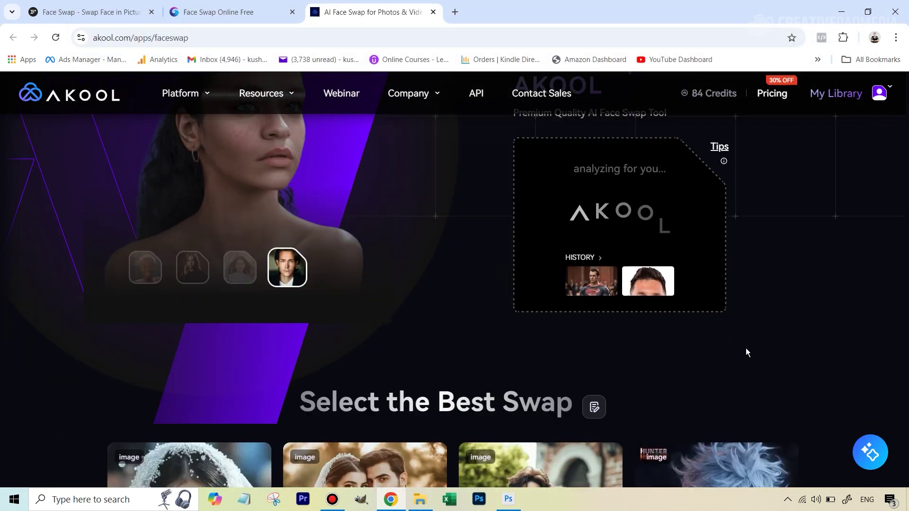
scroll(746, 347, down, 3)
scroll(745, 345, up, 10)
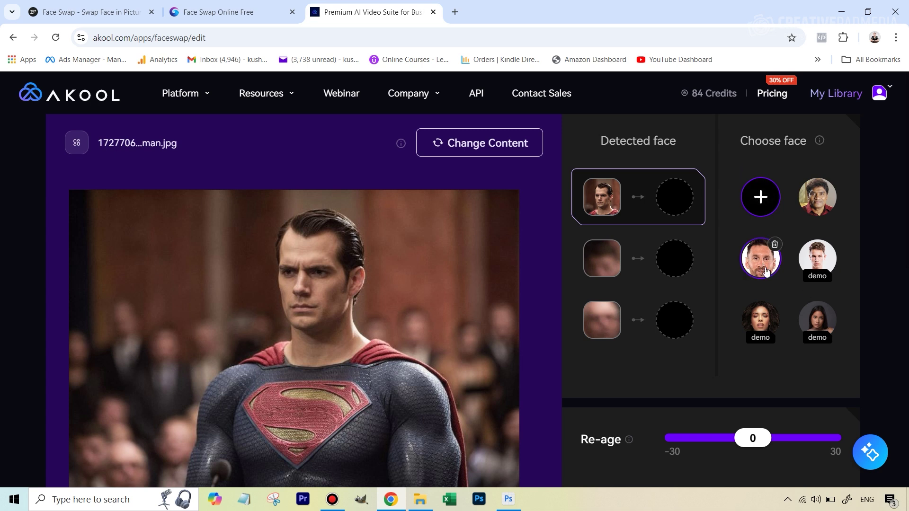
Map the portrait face onto Superman's face and run the High Quality Face Swap.
click(764, 270)
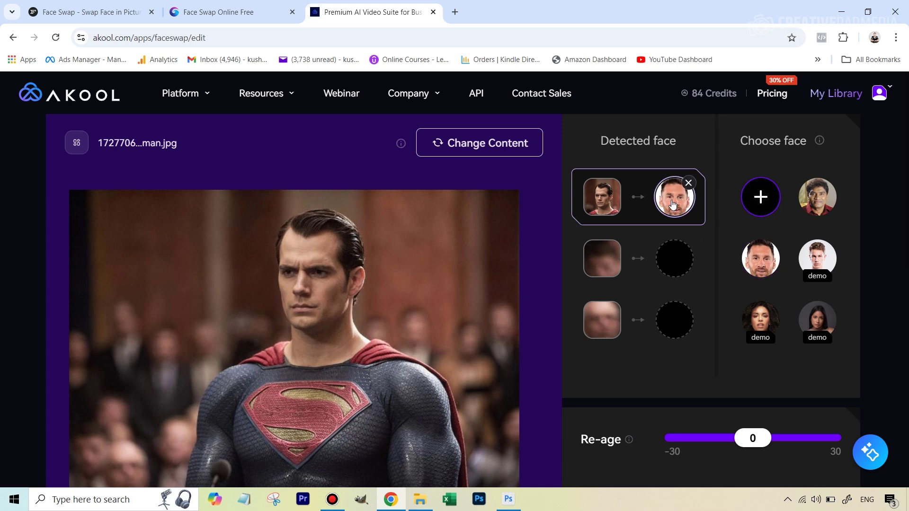
scroll(727, 342, down, 4)
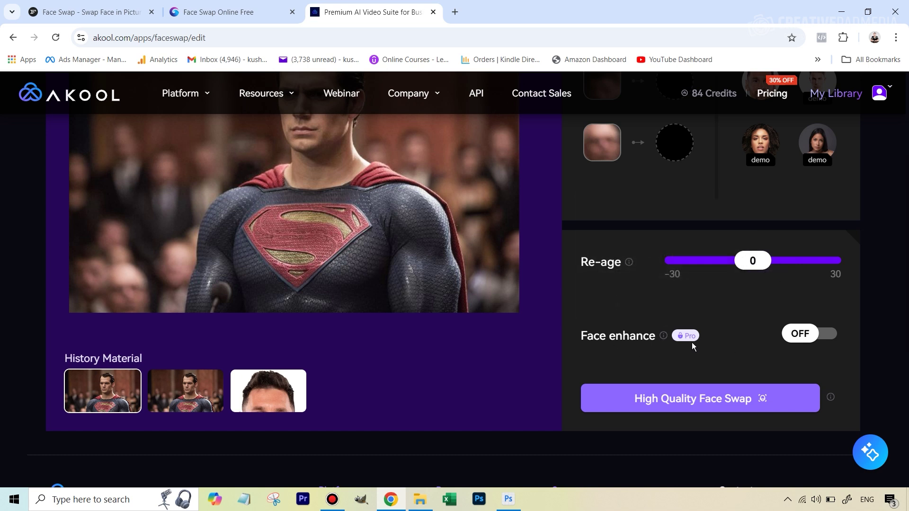
mouse_move(689, 341)
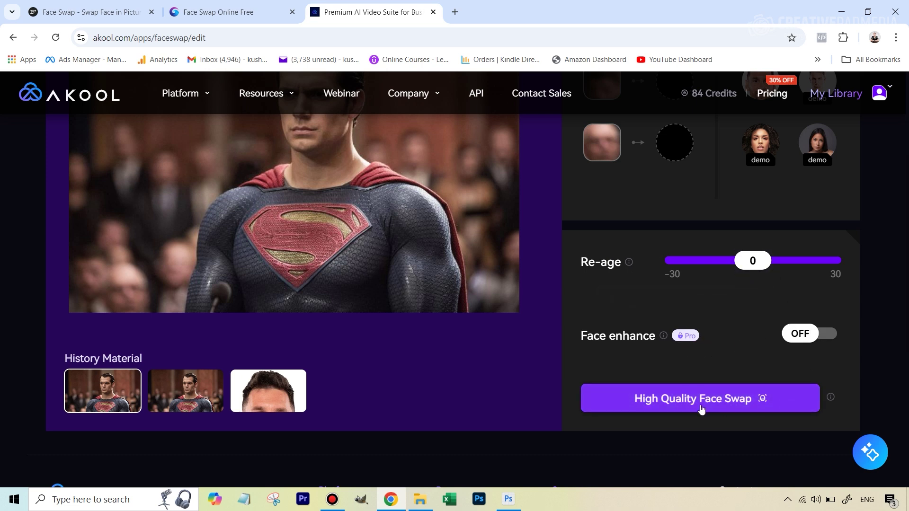
click(721, 406)
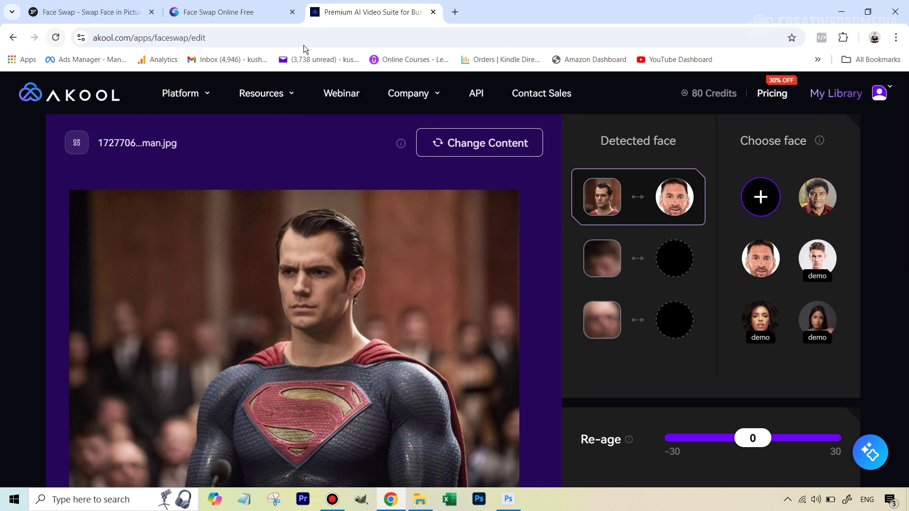
click(63, 7)
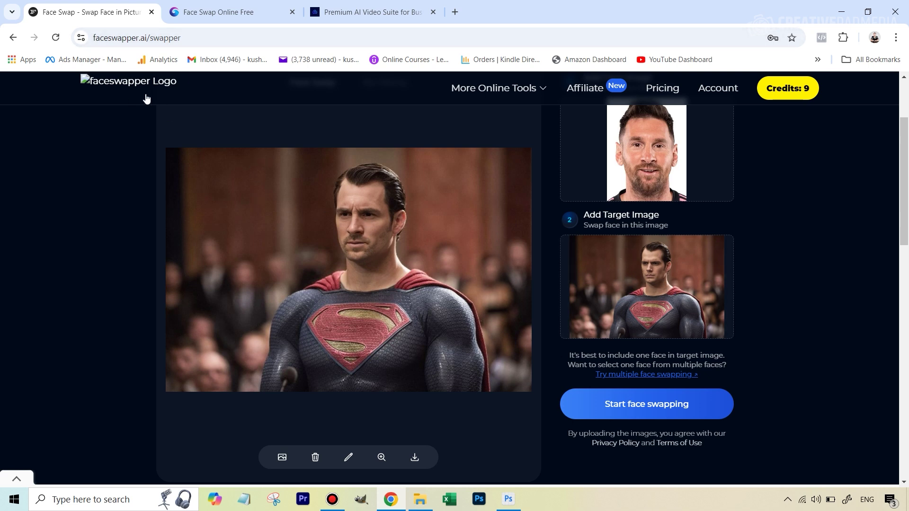
click(210, 15)
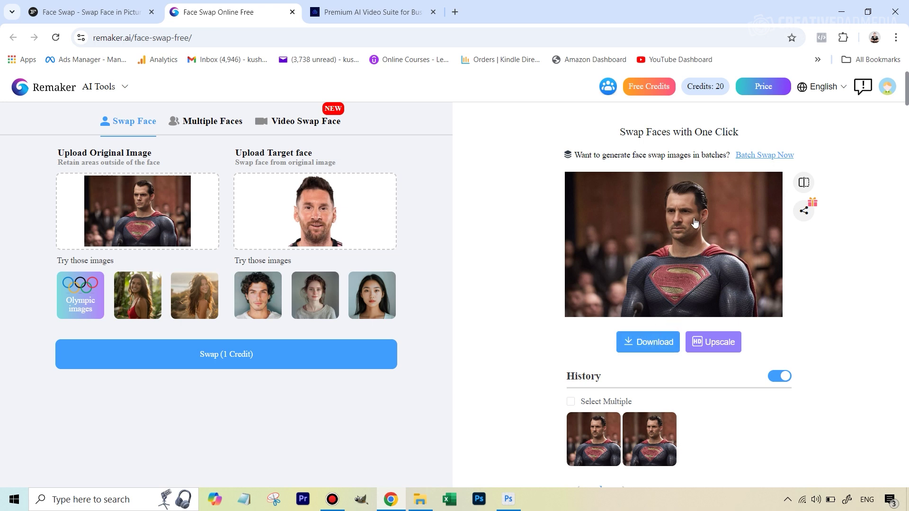
click(135, 6)
click(204, 8)
click(374, 18)
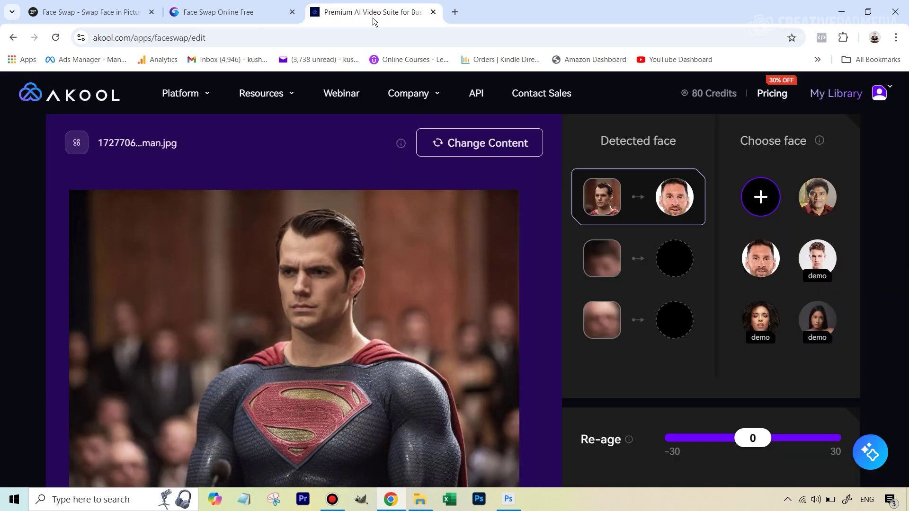
Open My Library and view the newest Superman face swap result full-size.
click(835, 98)
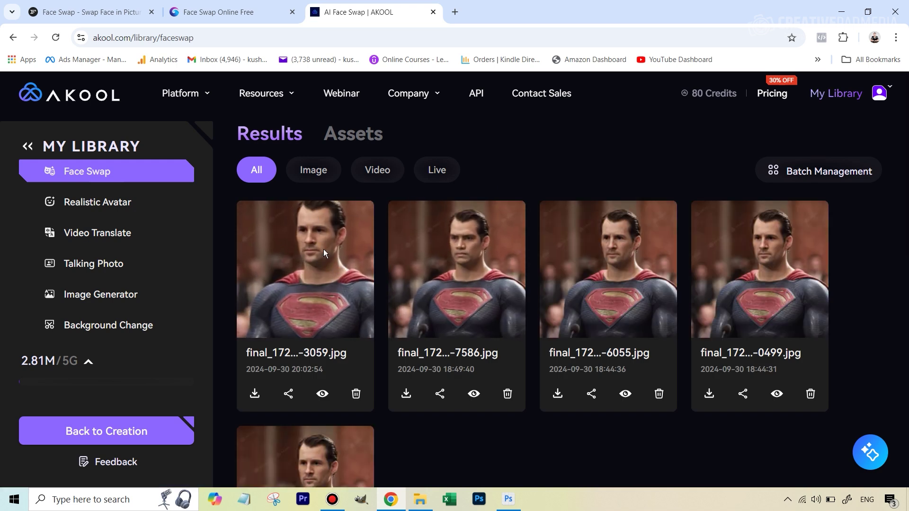
click(323, 249)
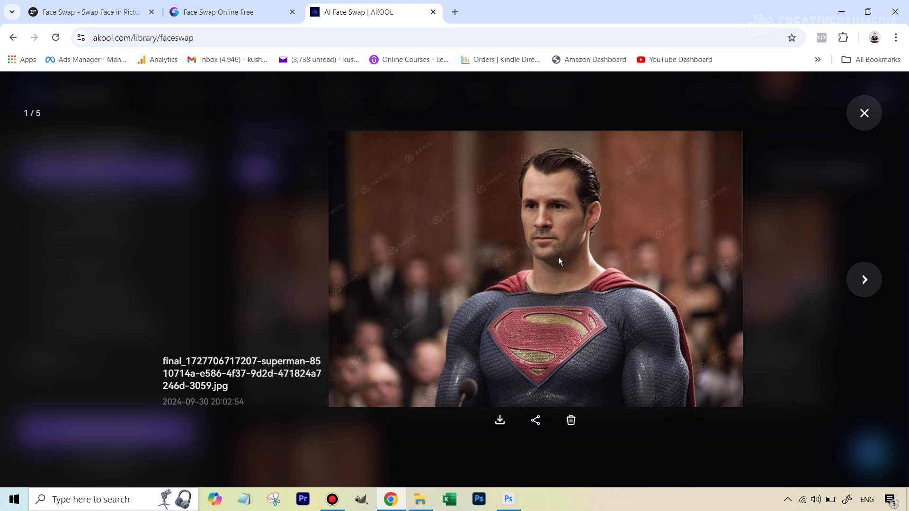
View the fs result image full-screen, then close it.
click(218, 12)
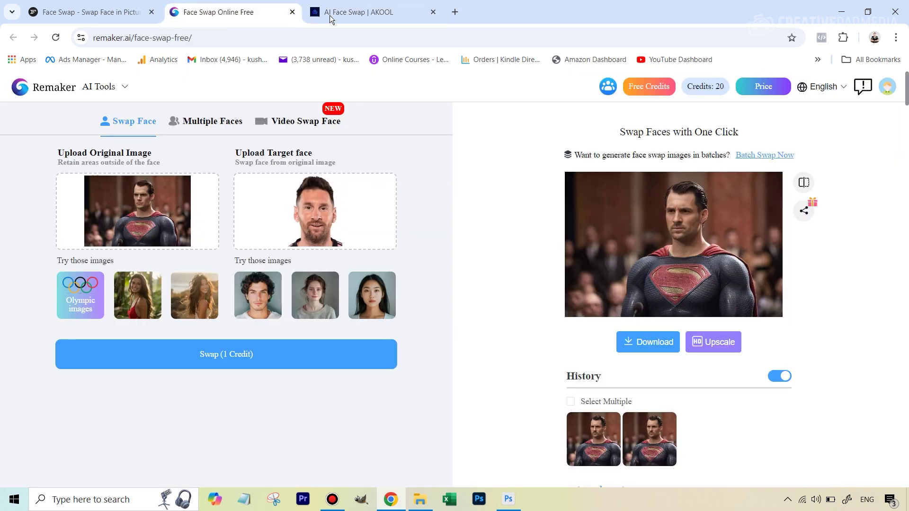
click(25, 7)
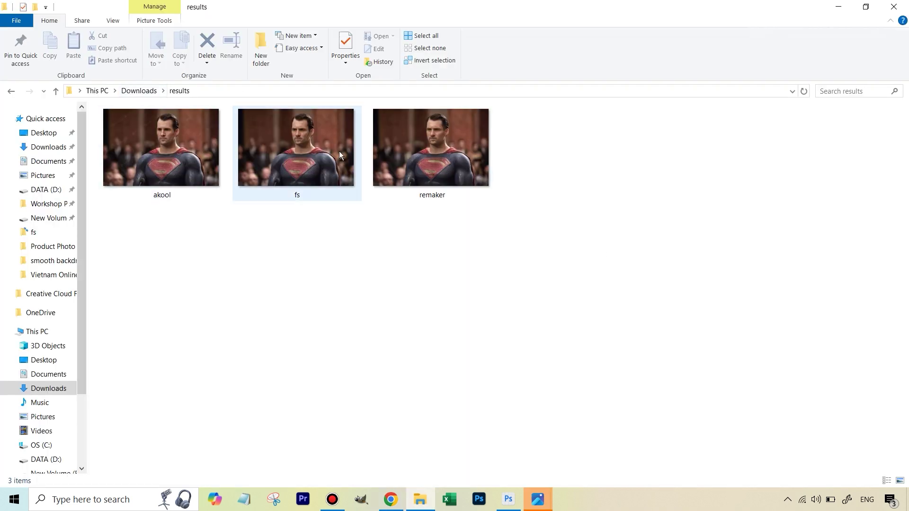
double_click(298, 198)
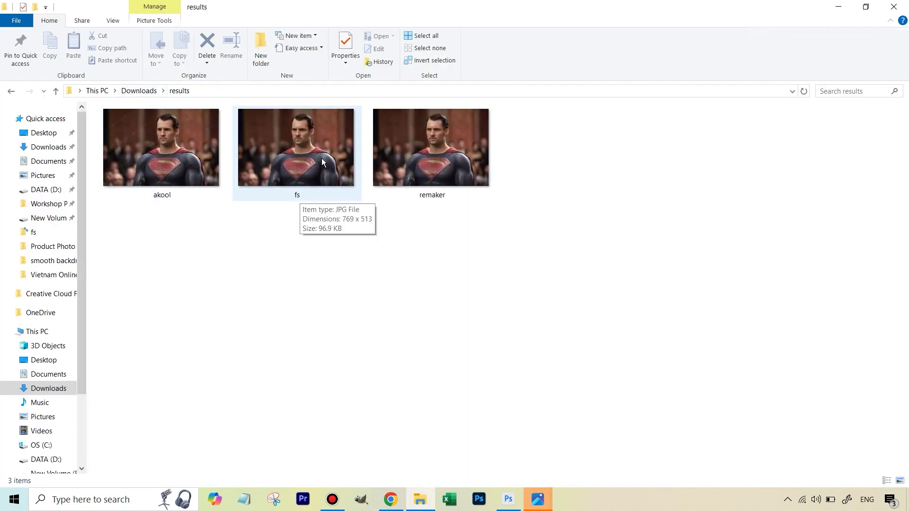
click(816, 126)
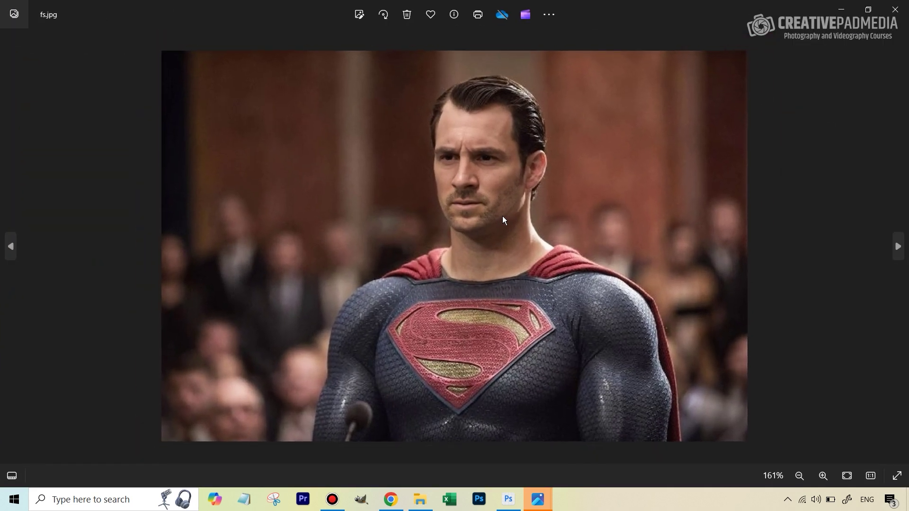
click(895, 10)
View the remaker and akool result images full-screen in turn, then close them.
double_click(444, 175)
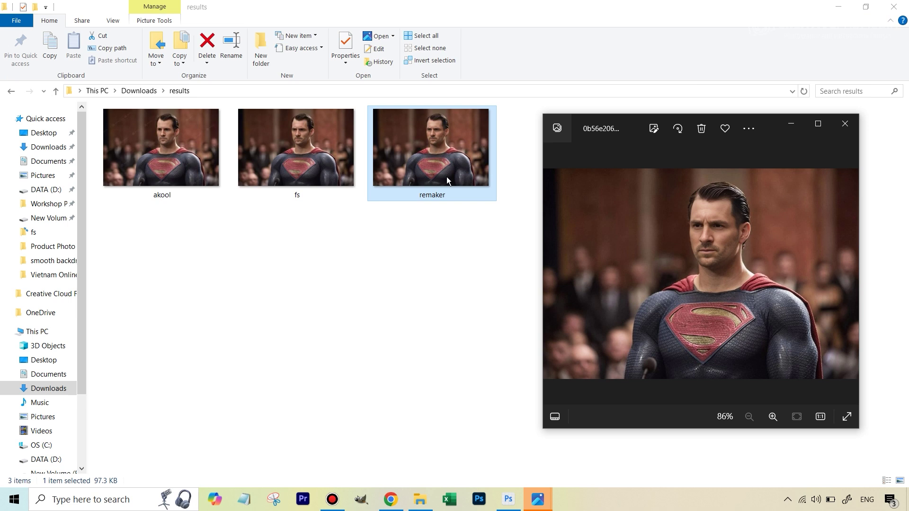
click(819, 124)
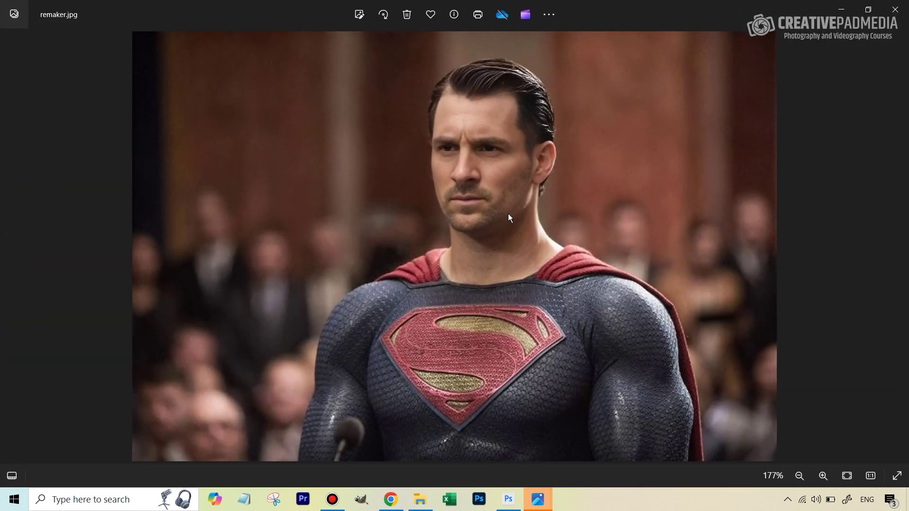
click(895, 9)
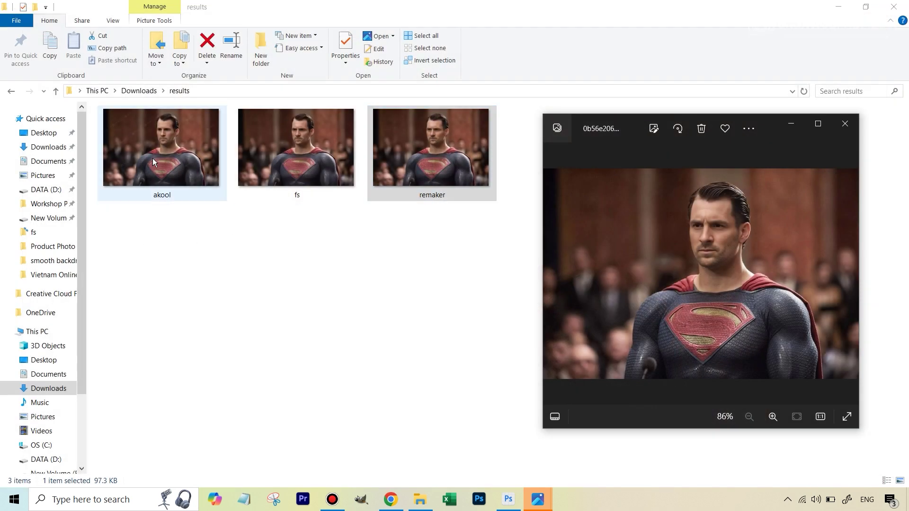
double_click(163, 174)
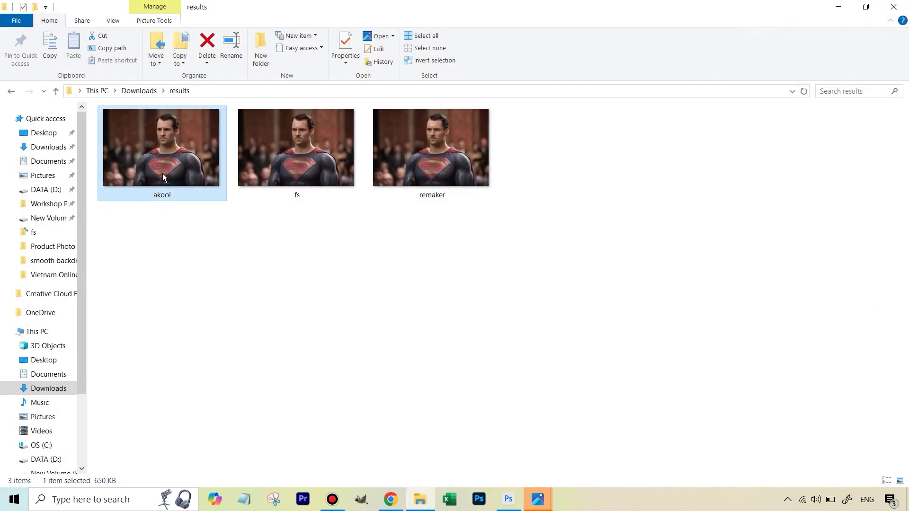
click(825, 127)
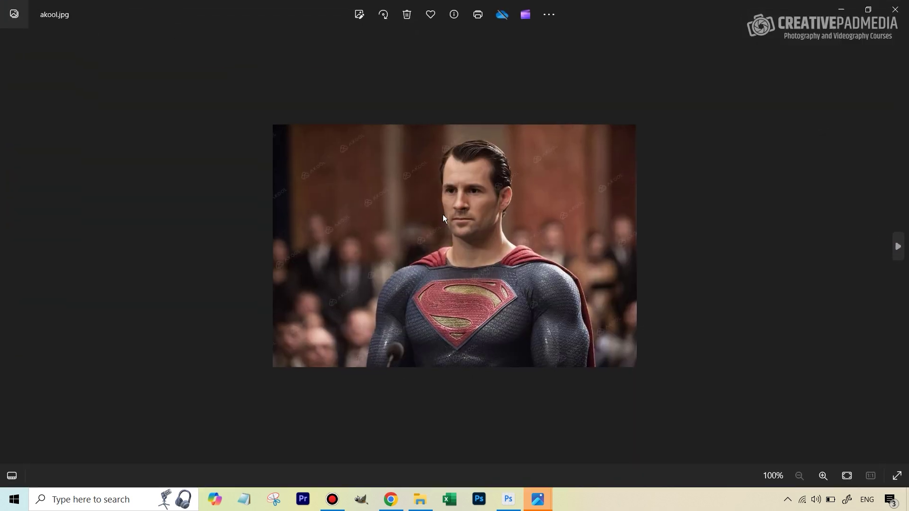
scroll(536, 160, up, 5)
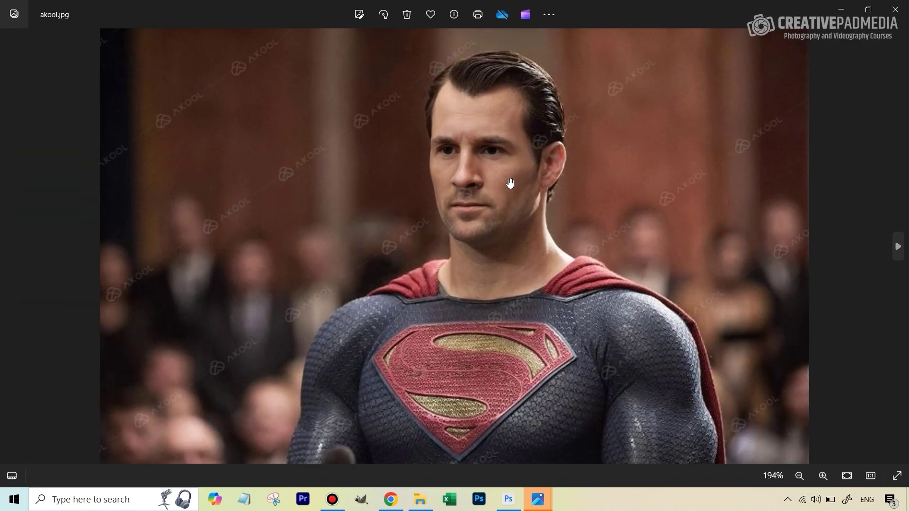
scroll(481, 136, down, 3)
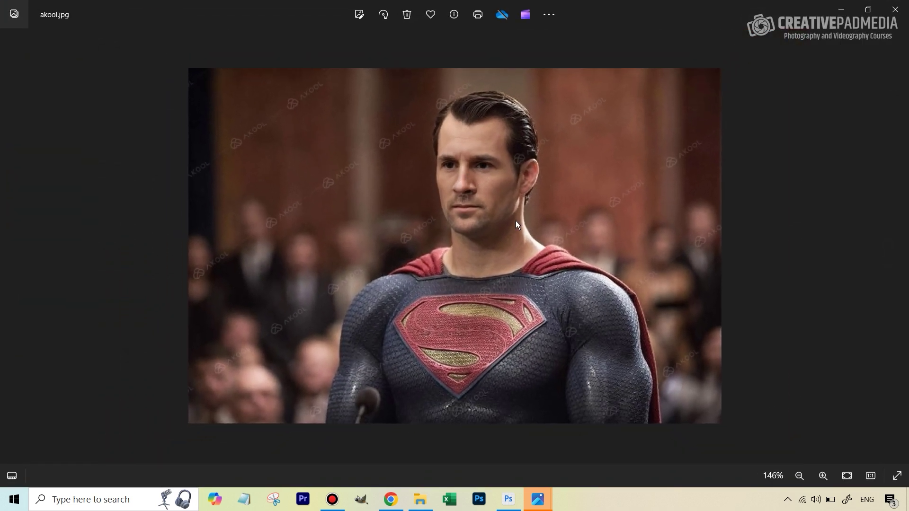
click(895, 10)
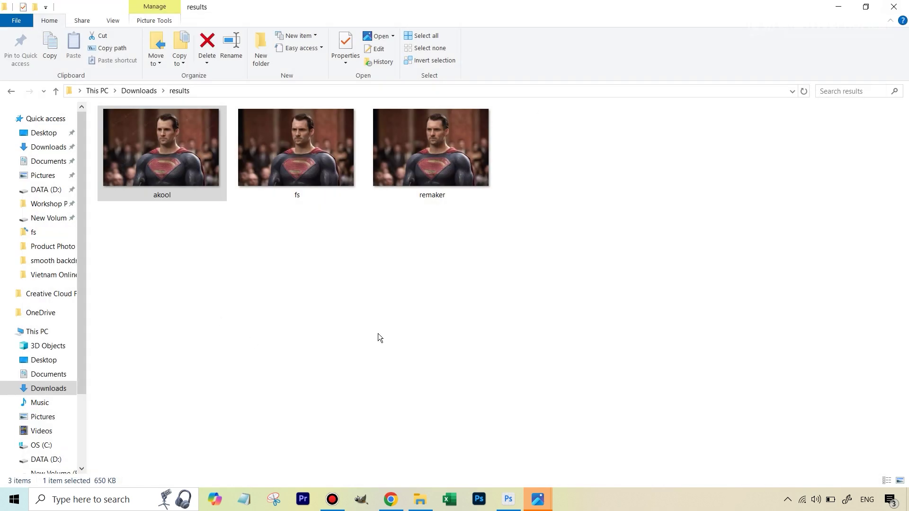
Close the last photo viewer and review the akool, fs and remaker result details.
click(378, 333)
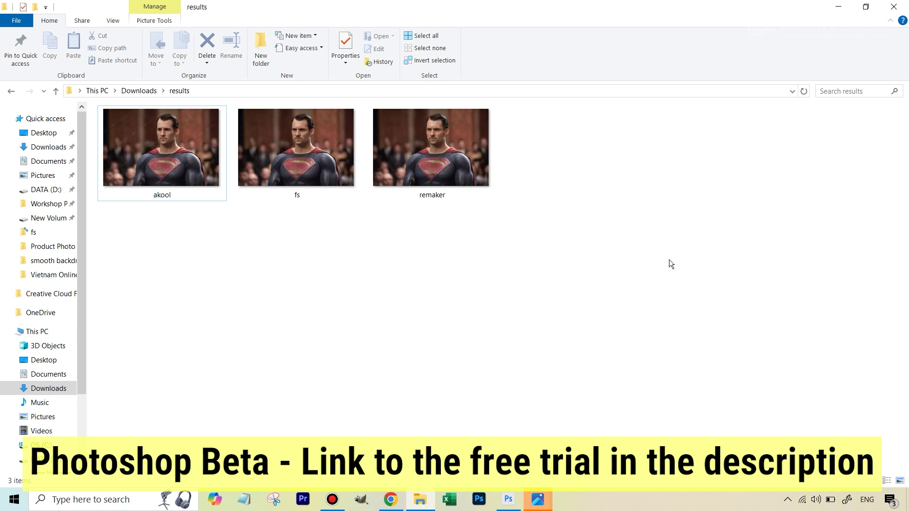
mouse_move(447, 143)
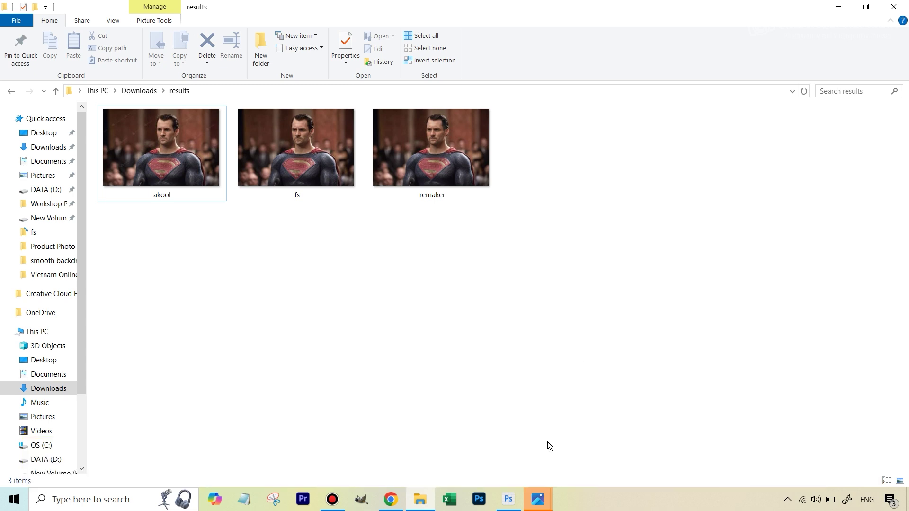
Open fs.jpg from the results folder in Photoshop.
click(508, 501)
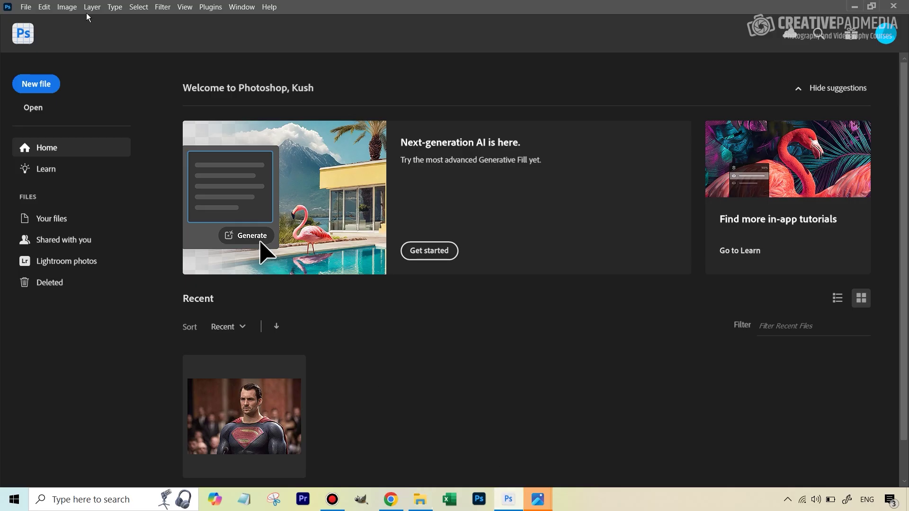
click(24, 9)
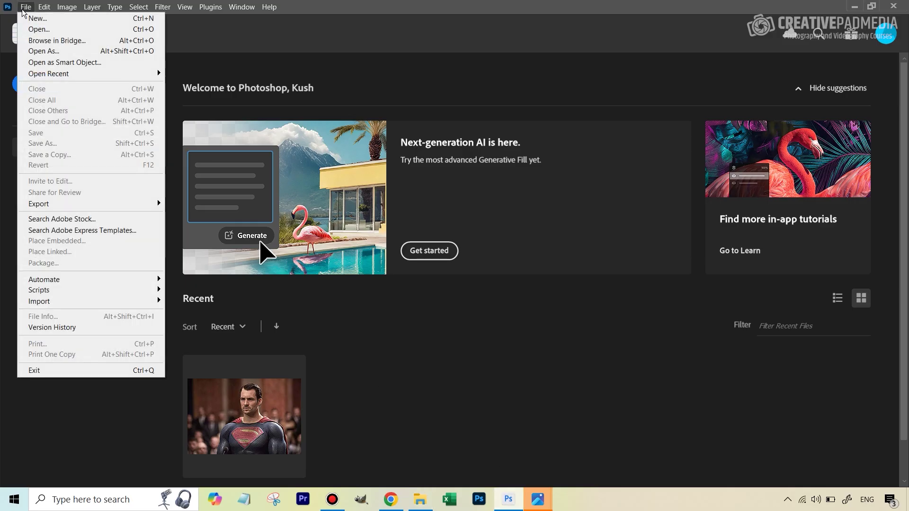
click(38, 28)
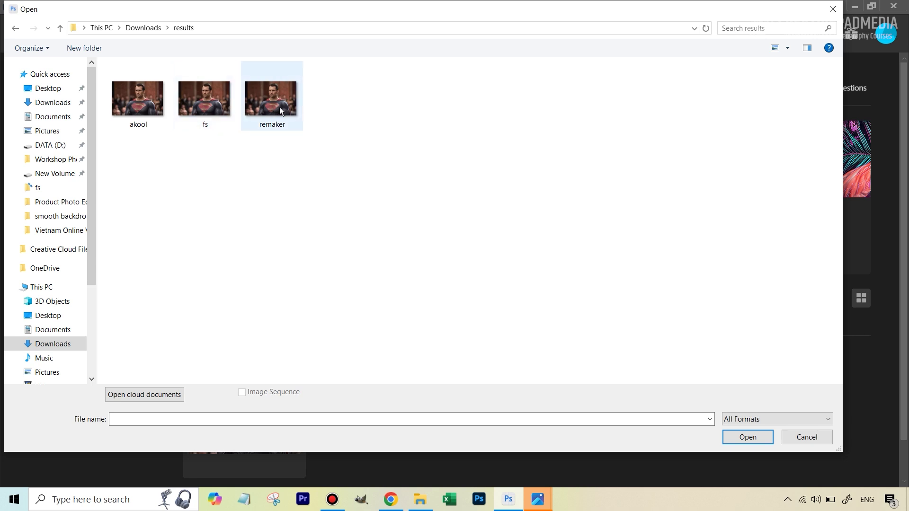
double_click(212, 106)
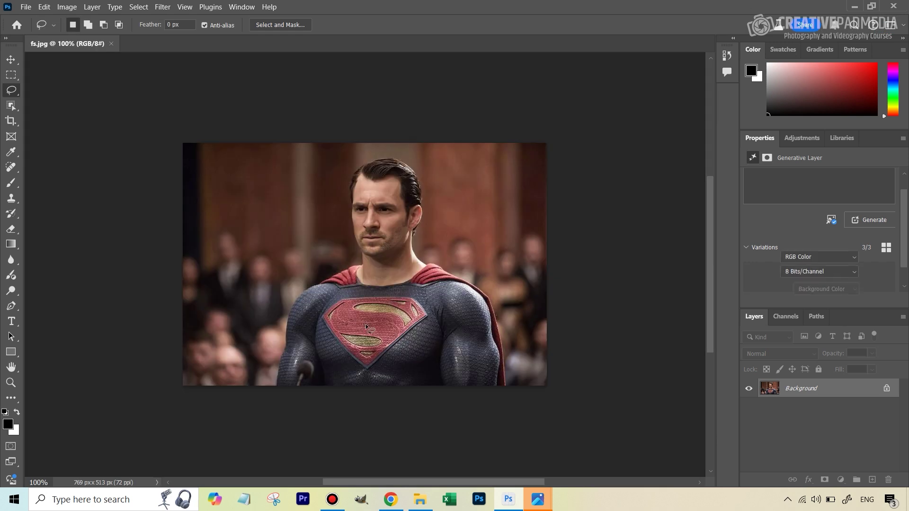
At 100% view, lasso-select the hair on top of the Superman figure's head.
key(ctrl+0)
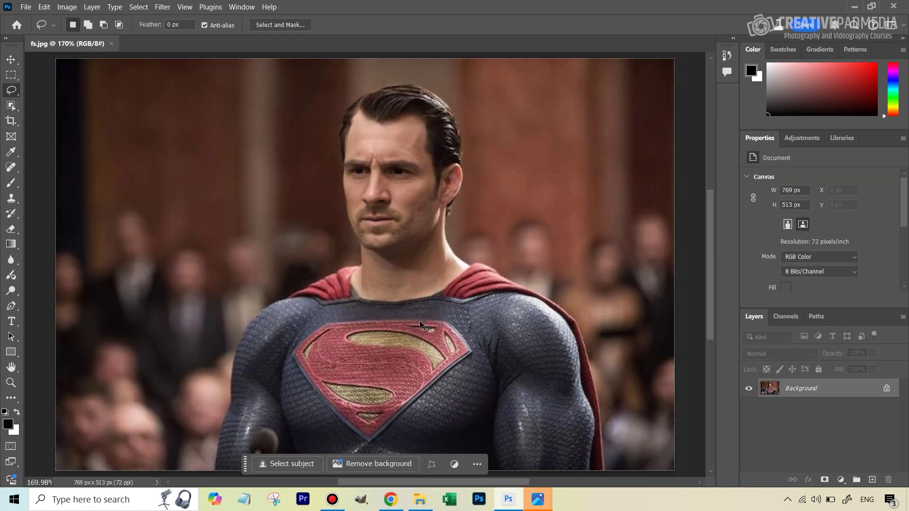
key(ctrl+1)
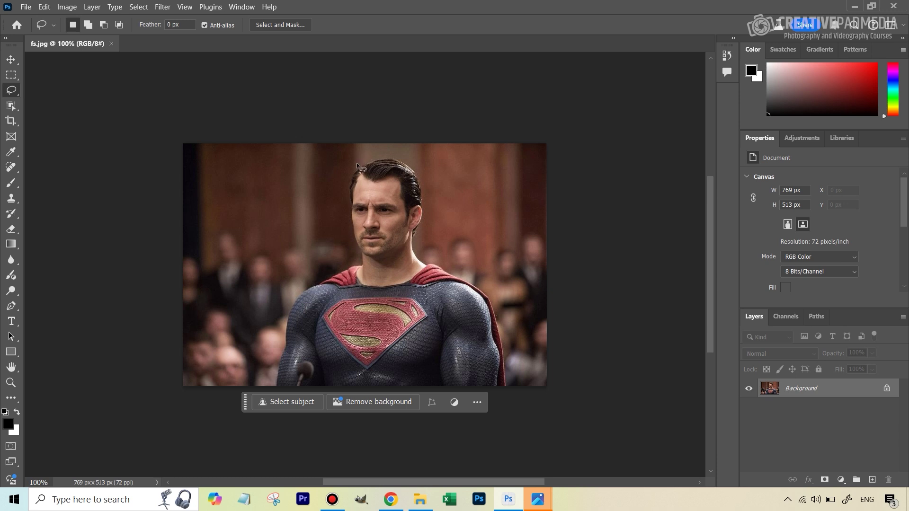
mouse_move(364, 162)
mouse_down()
mouse_move(351, 195)
mouse_move(363, 182)
mouse_move(394, 184)
mouse_move(409, 223)
mouse_move(424, 204)
mouse_move(424, 180)
mouse_up()
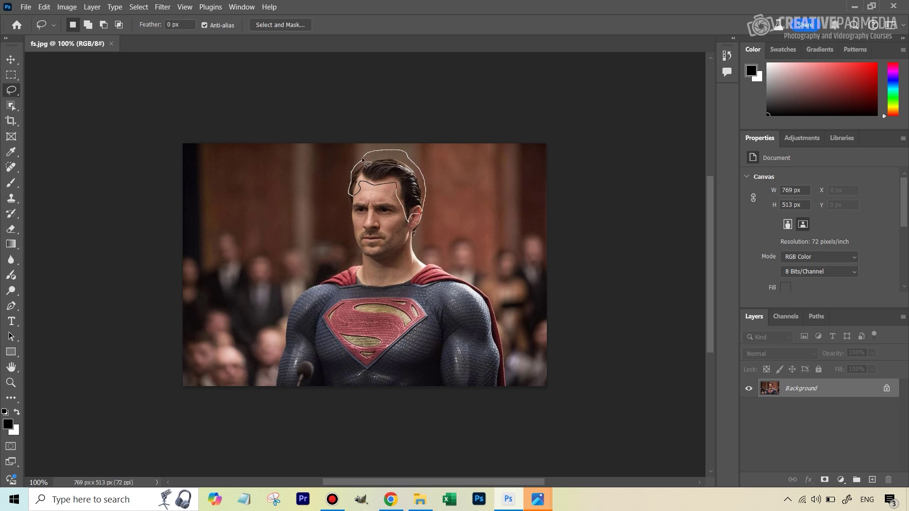
drag(363, 161, 362, 163)
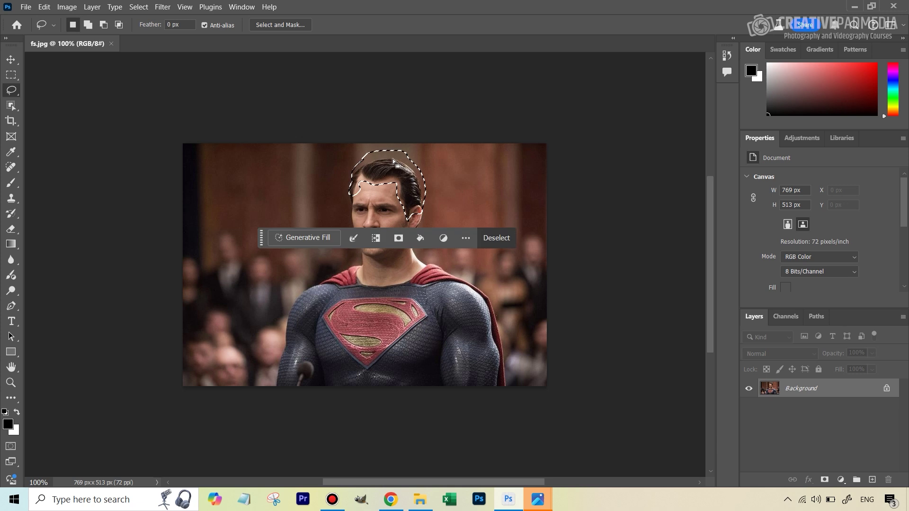
Set up Generative Fill on the hair selection using the portrait photo as reference and the prompt 'change hair'.
click(314, 243)
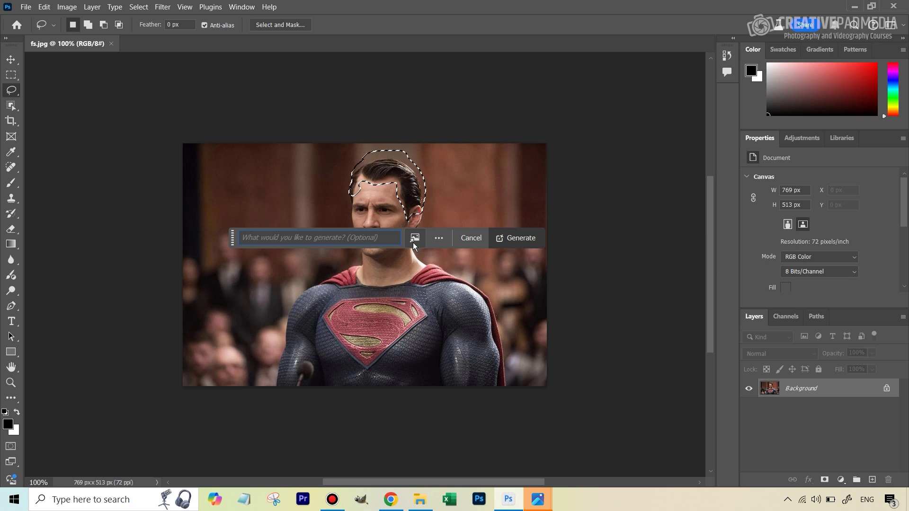
mouse_move(414, 243)
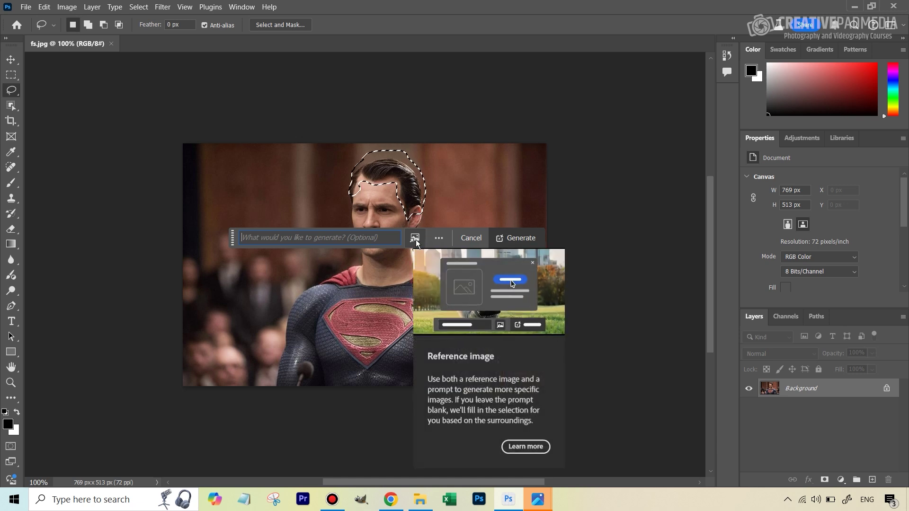
click(415, 240)
click(456, 156)
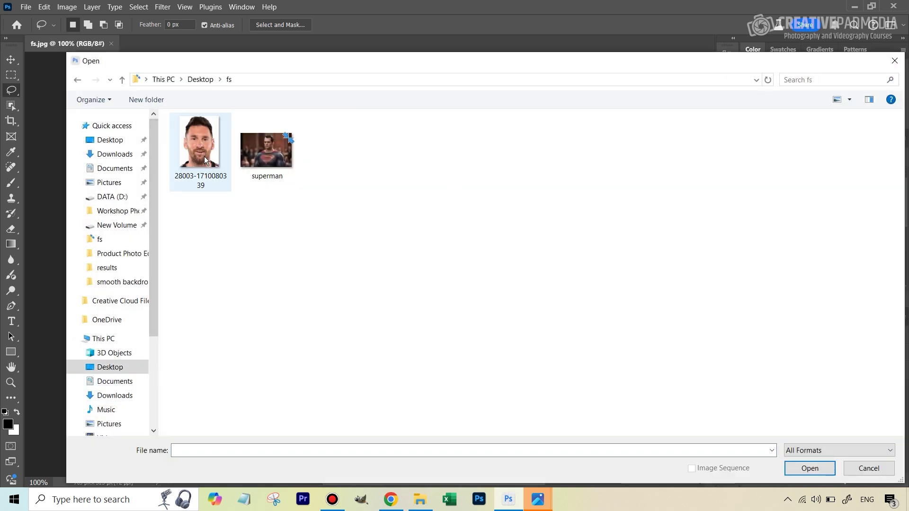
double_click(204, 156)
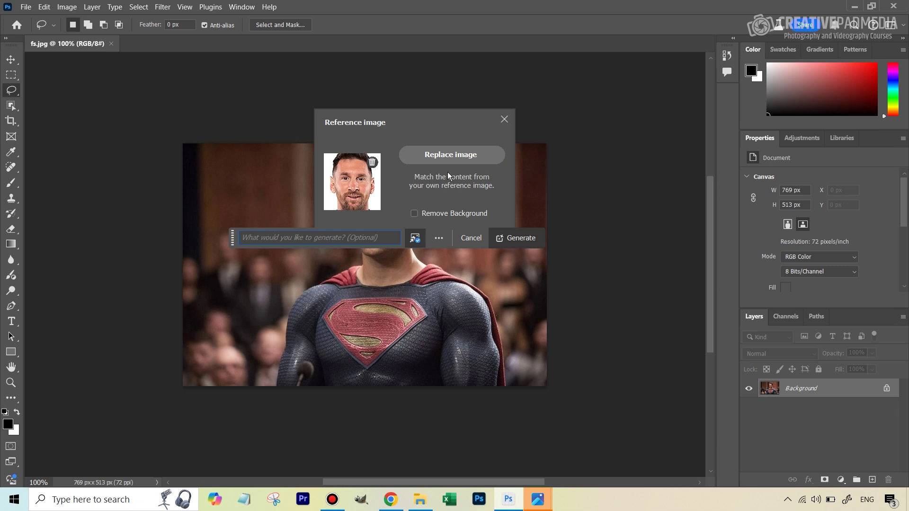
click(308, 237)
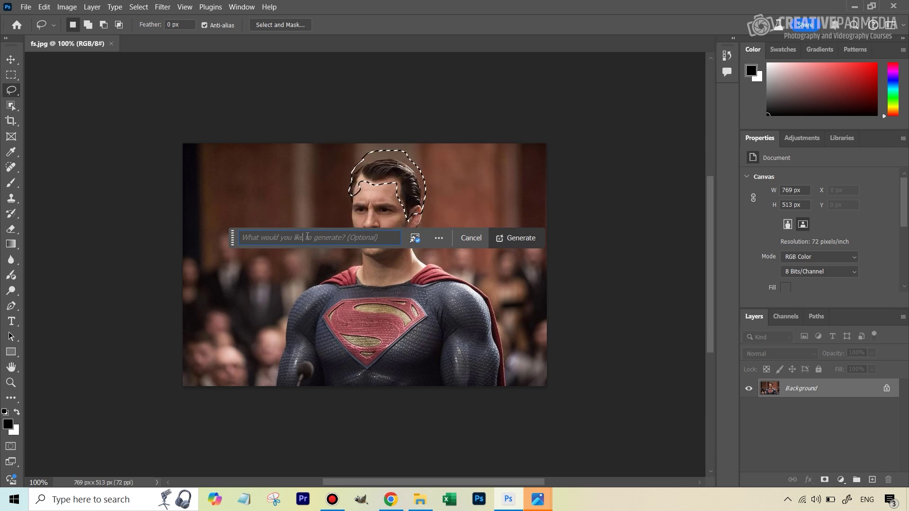
text(change hair)
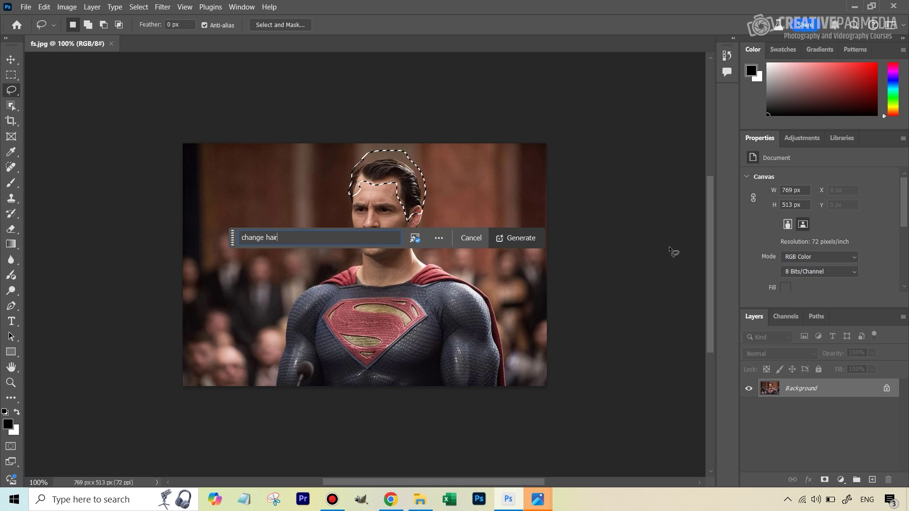
Generate the hair, compare the three variations in Properties, and apply variation 2.
click(522, 238)
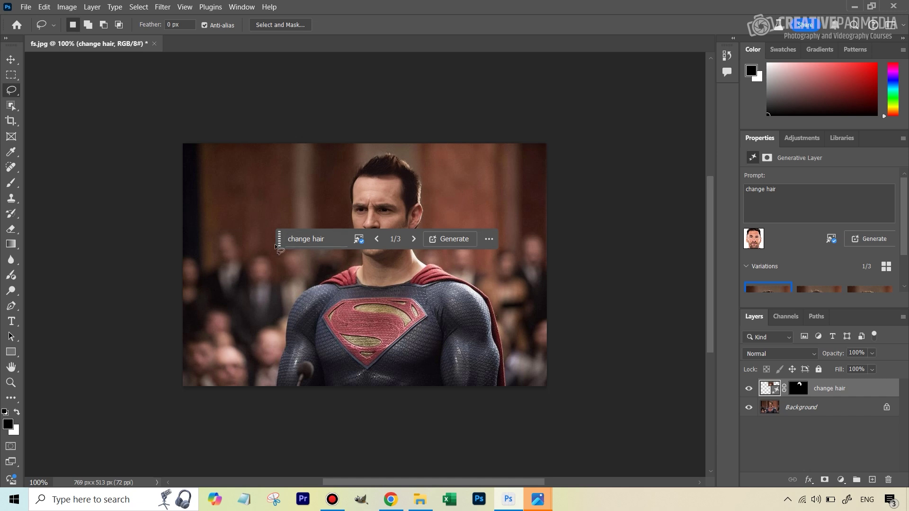
drag(280, 240, 269, 428)
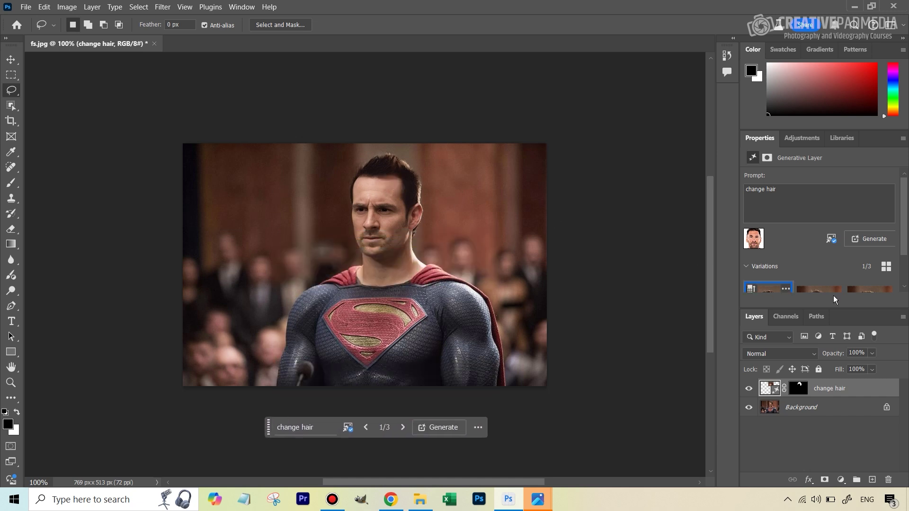
drag(905, 250, 907, 280)
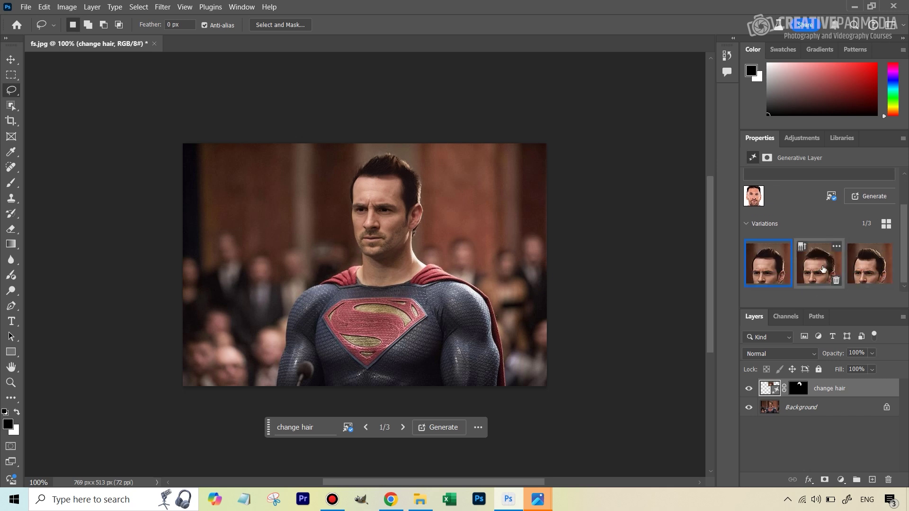
click(823, 269)
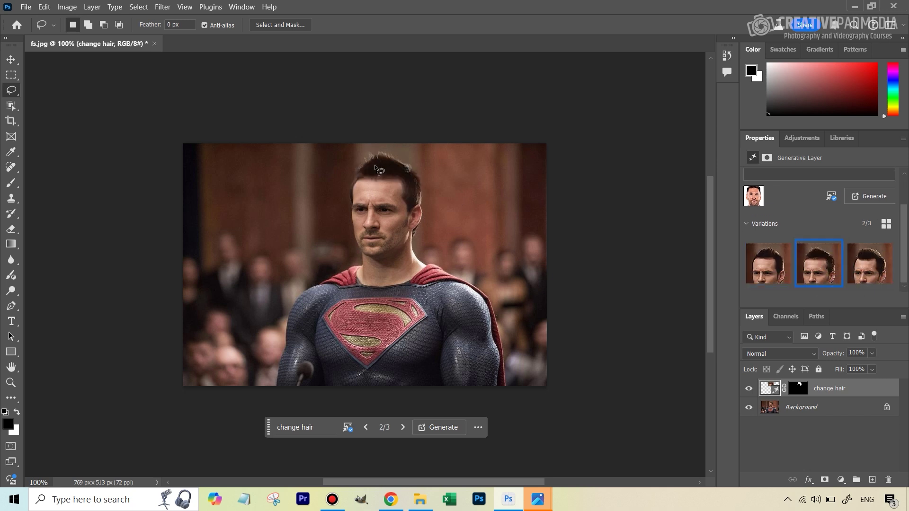
click(865, 275)
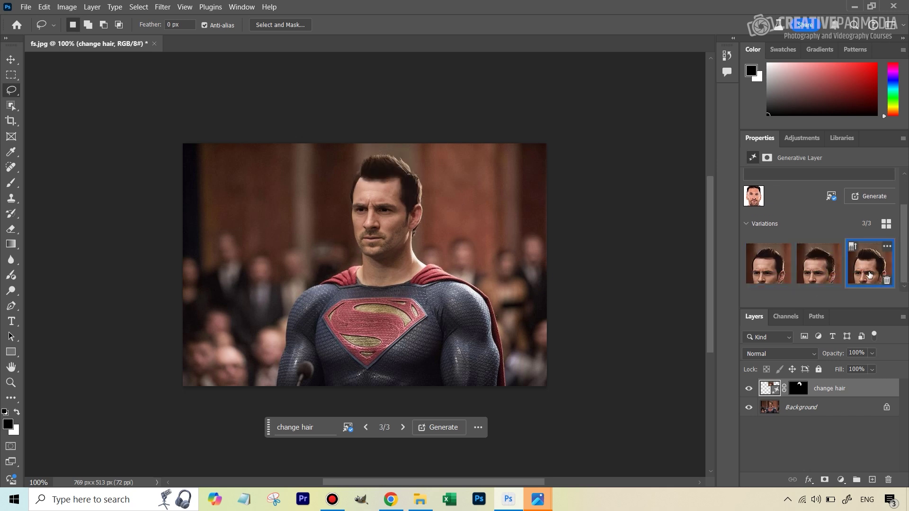
click(823, 271)
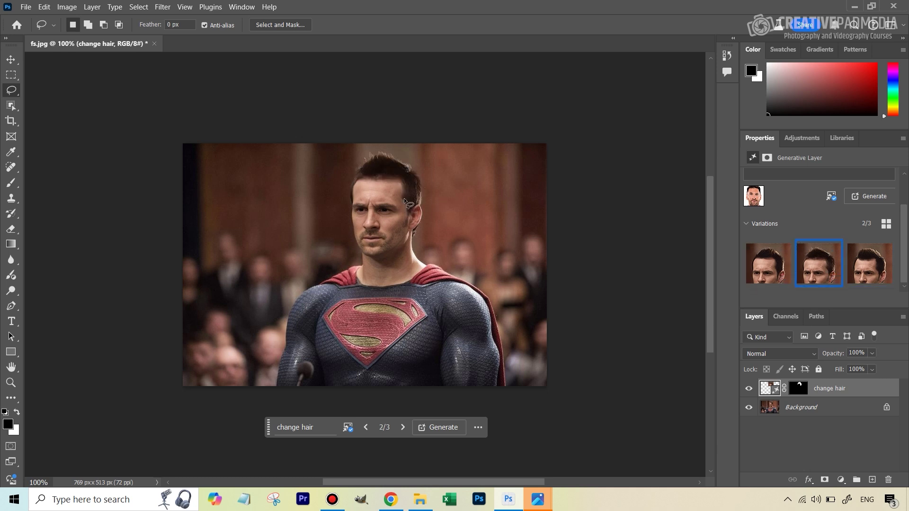